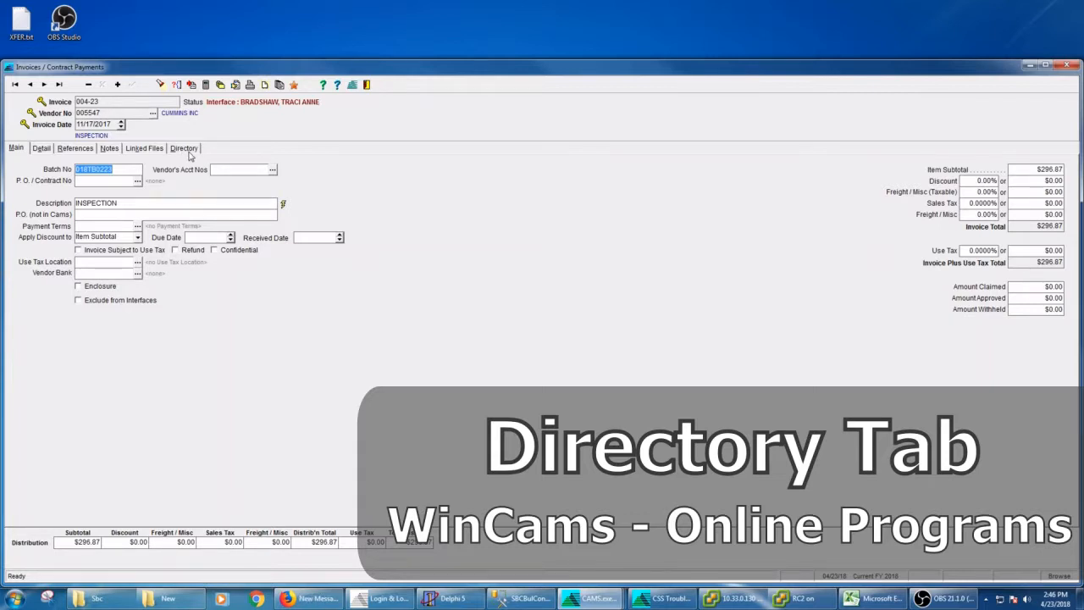
# Step: Switch the invoice screen to its Directory listing
pyautogui.click(190, 151)
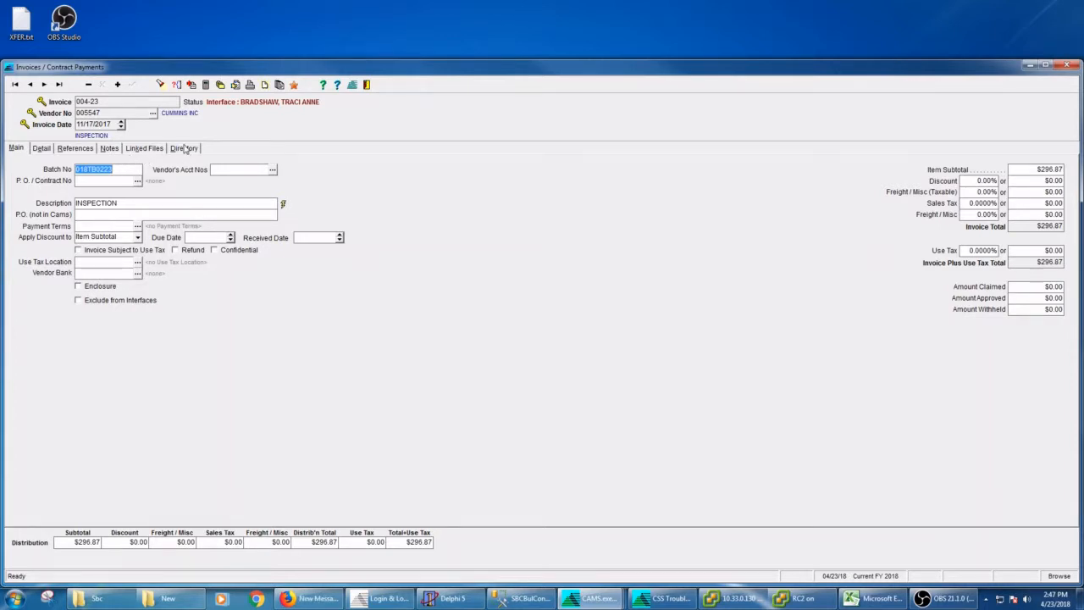
pyautogui.click(185, 148)
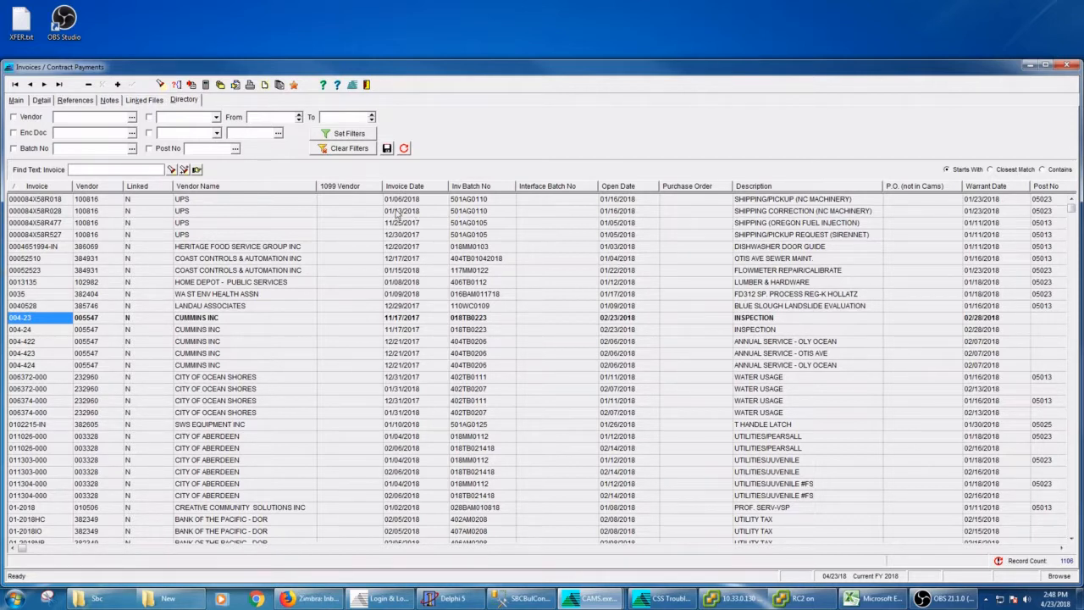
# Step: Remove the P.O. (not in Cams), Purchase Order, Interface Batch No and 1099 Vendor columns from the directory's selected columns
pyautogui.click(198, 170)
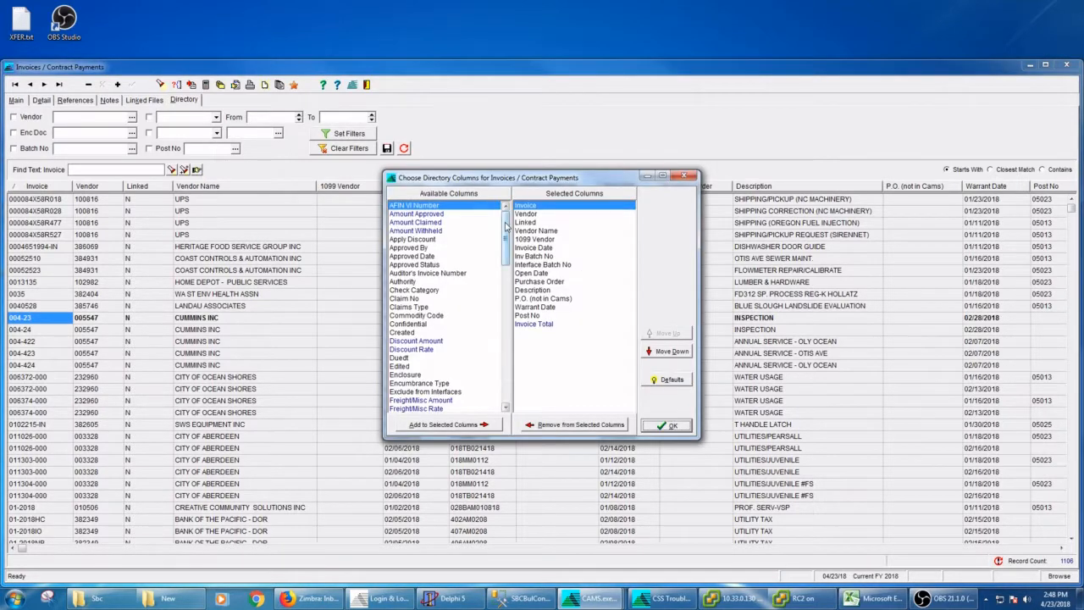
pyautogui.moveTo(506, 224)
pyautogui.mouseDown()
pyautogui.moveTo(500, 365)
pyautogui.moveTo(502, 210)
pyautogui.mouseUp()
pyautogui.click(540, 299)
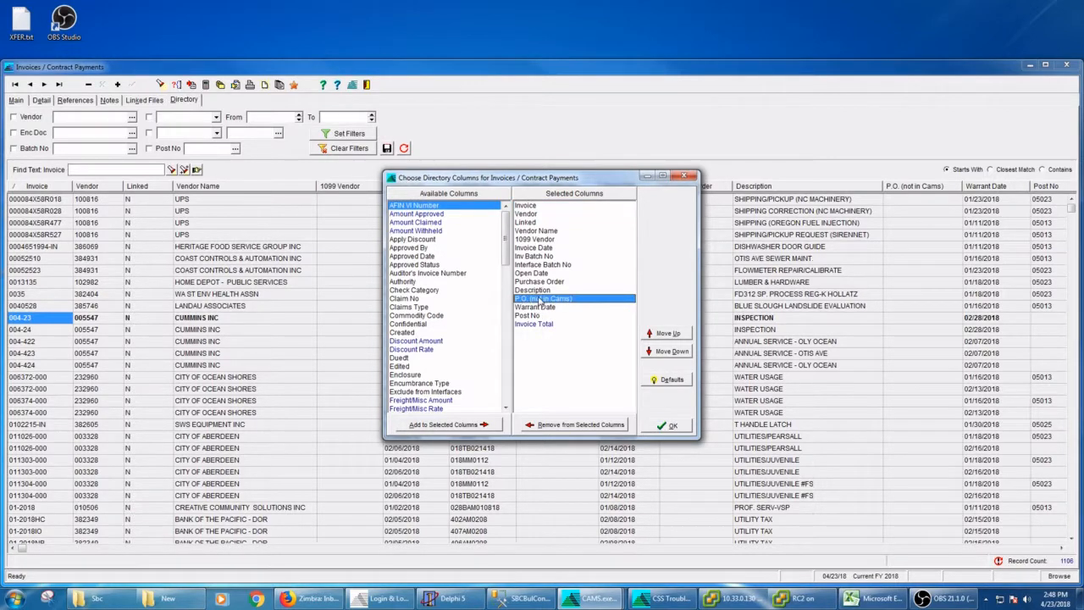
pyautogui.doubleClick(541, 300)
pyautogui.doubleClick(535, 281)
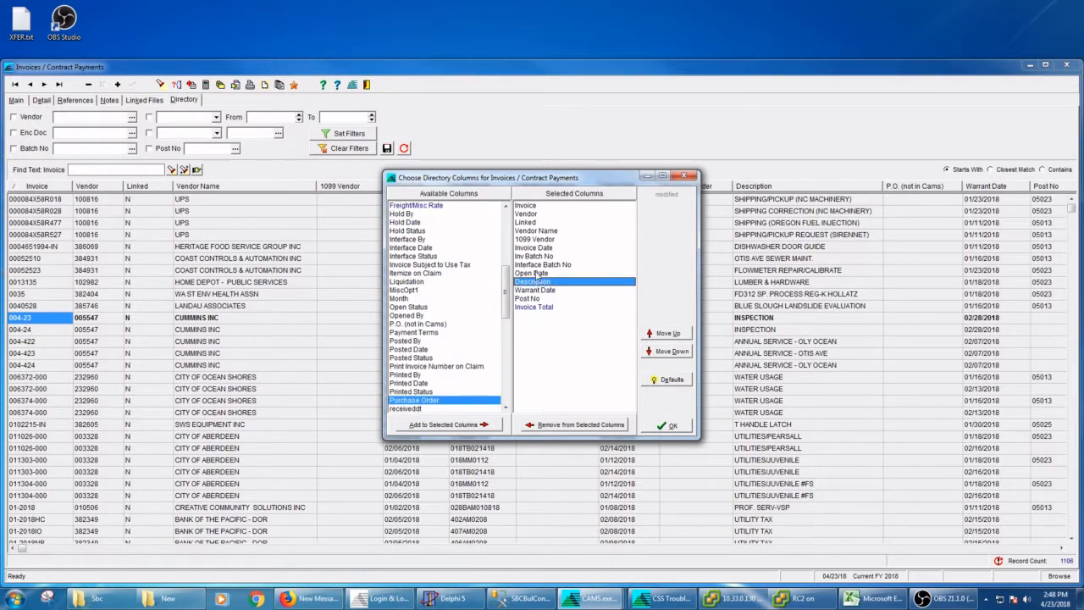
pyautogui.doubleClick(534, 264)
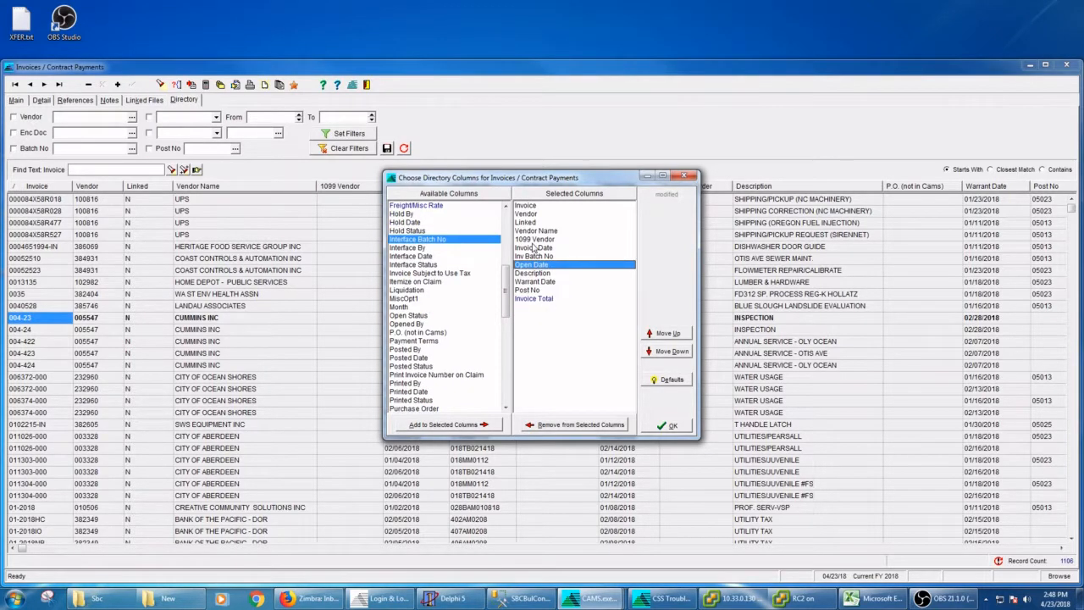
pyautogui.doubleClick(534, 239)
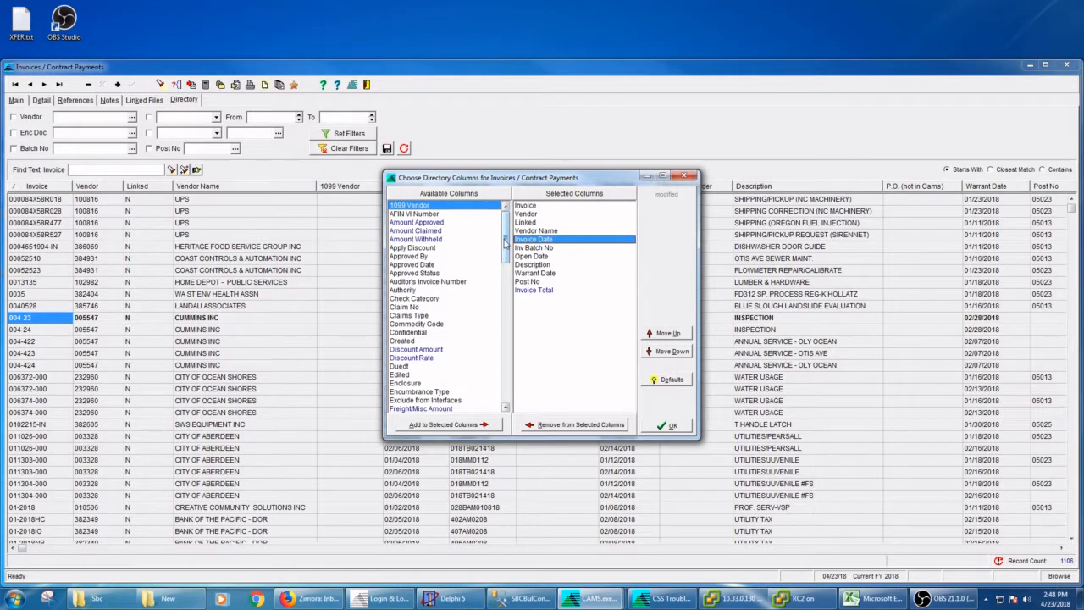
# Step: Add the Opened By column to the directory and move it up to sit just below Linked
pyautogui.moveTo(505, 243); pyautogui.dragTo(505, 295)
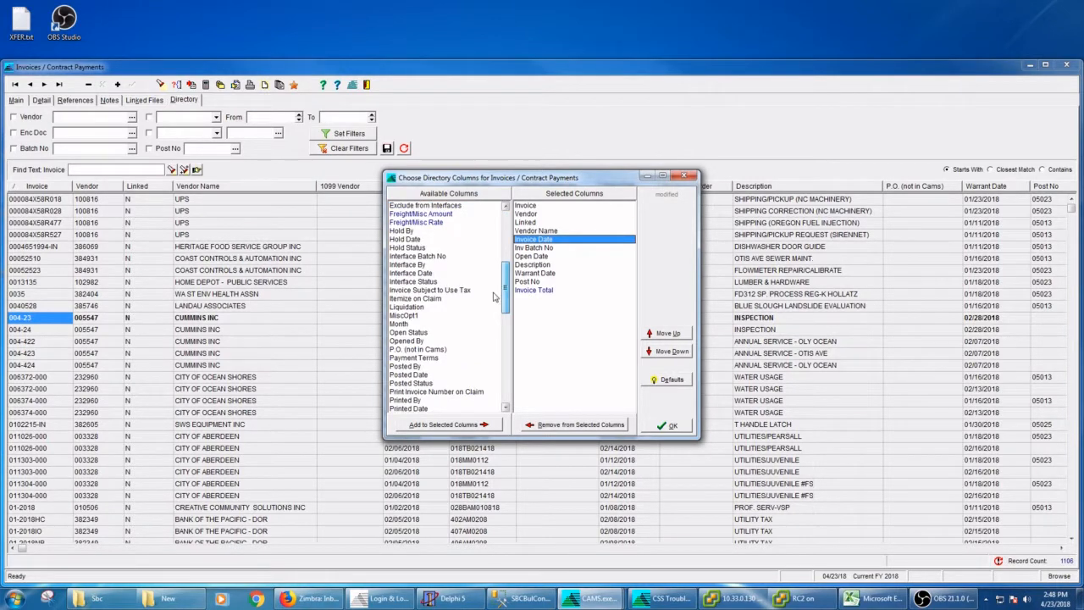
pyautogui.doubleClick(403, 341)
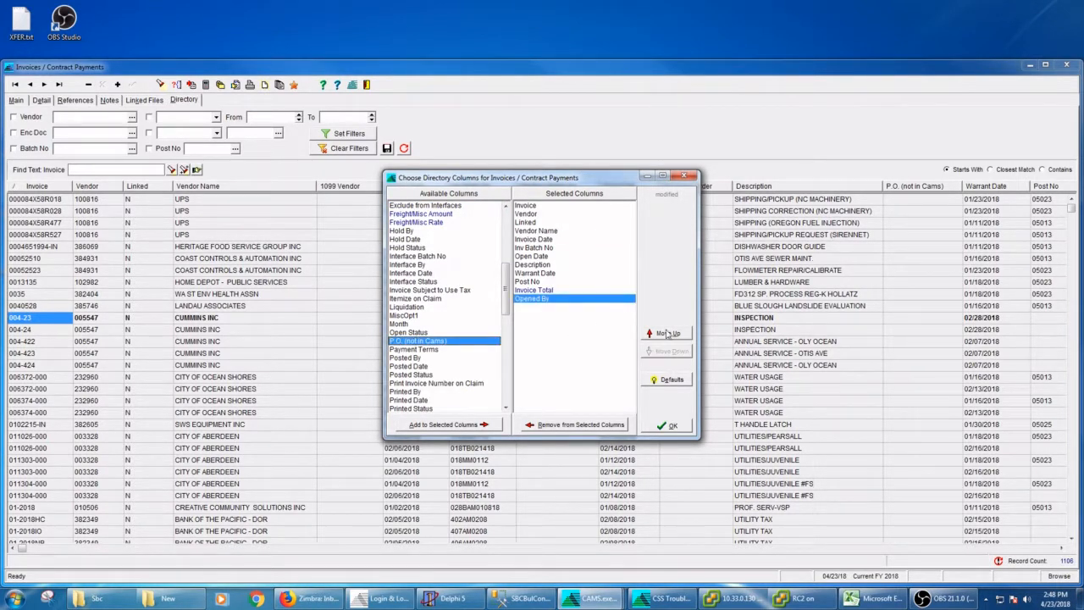
pyautogui.click(667, 333)
pyautogui.click(668, 333)
pyautogui.click(667, 333)
pyautogui.click(667, 332)
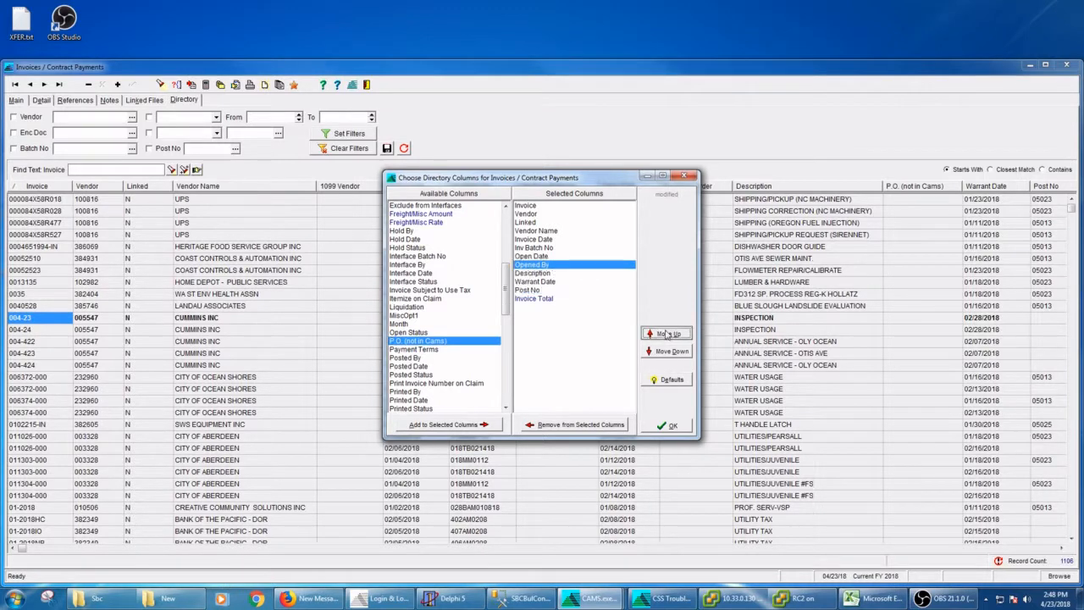
pyautogui.click(667, 333)
pyautogui.click(666, 334)
pyautogui.click(667, 333)
pyautogui.click(666, 333)
pyautogui.click(667, 334)
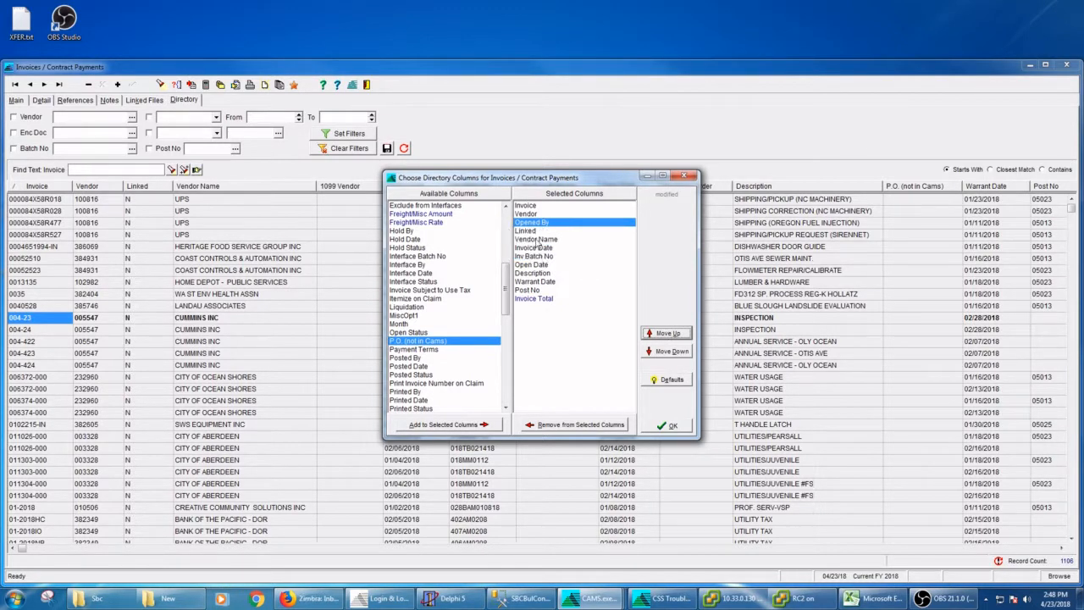
# Step: Remove the Linked column from the selected columns and apply the column choices
pyautogui.doubleClick(530, 232)
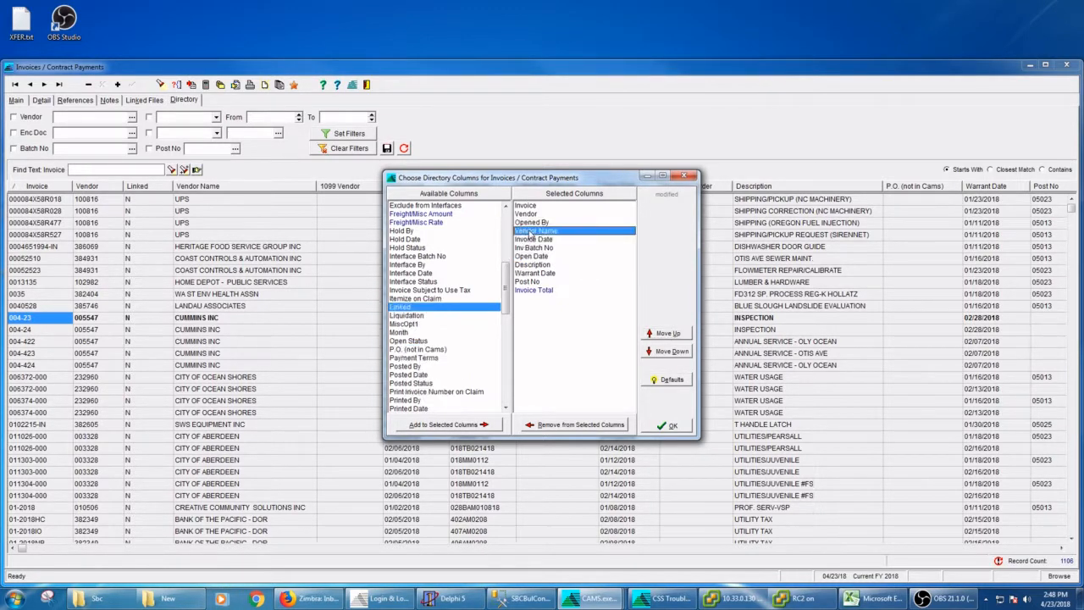
pyautogui.click(669, 426)
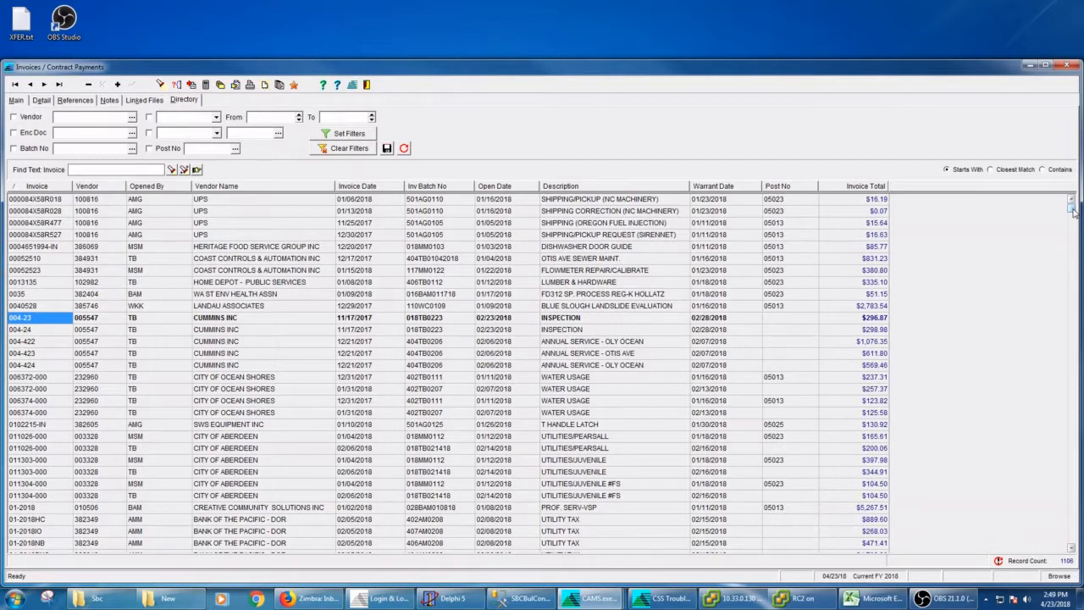
# Step: Open the Pape Machinery Exchange cutting edges/bolts invoice from the directory, then return to the Directory listing
pyautogui.moveTo(1072, 212); pyautogui.dragTo(1073, 237)
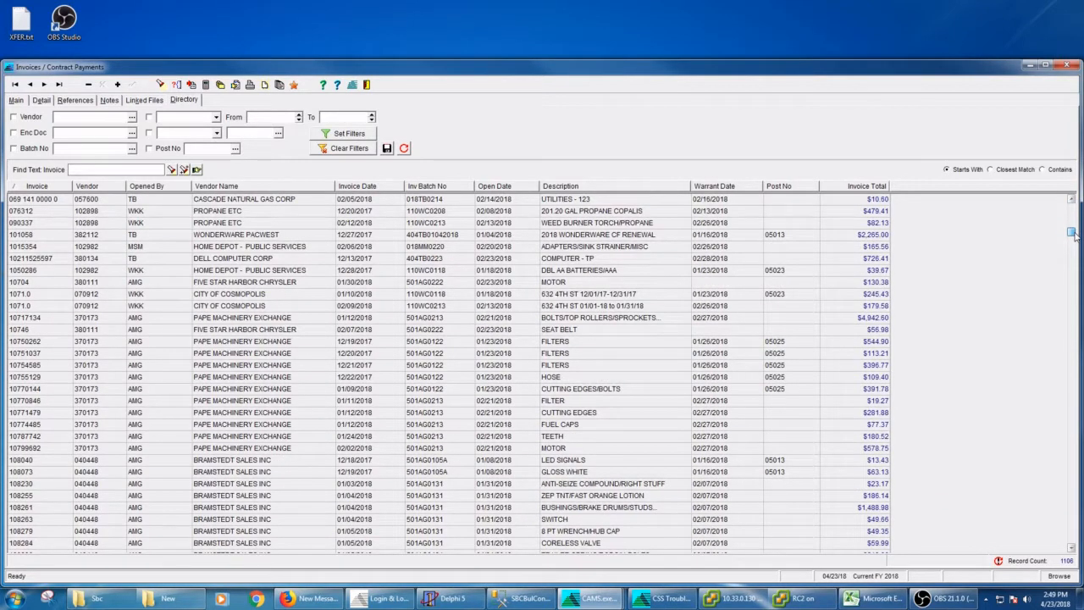
pyautogui.click(40, 389)
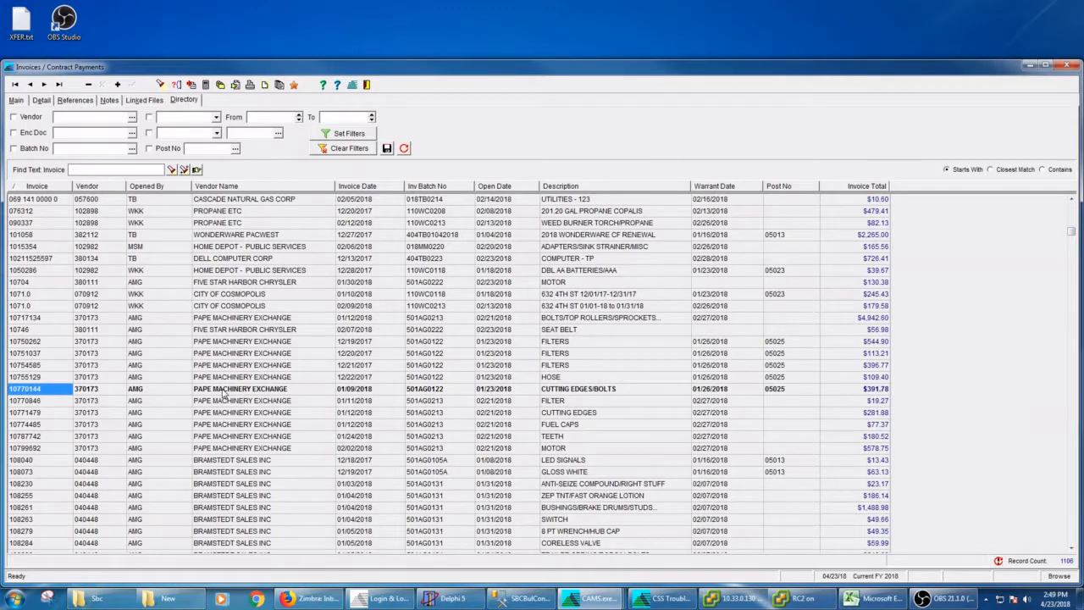
pyautogui.doubleClick(223, 391)
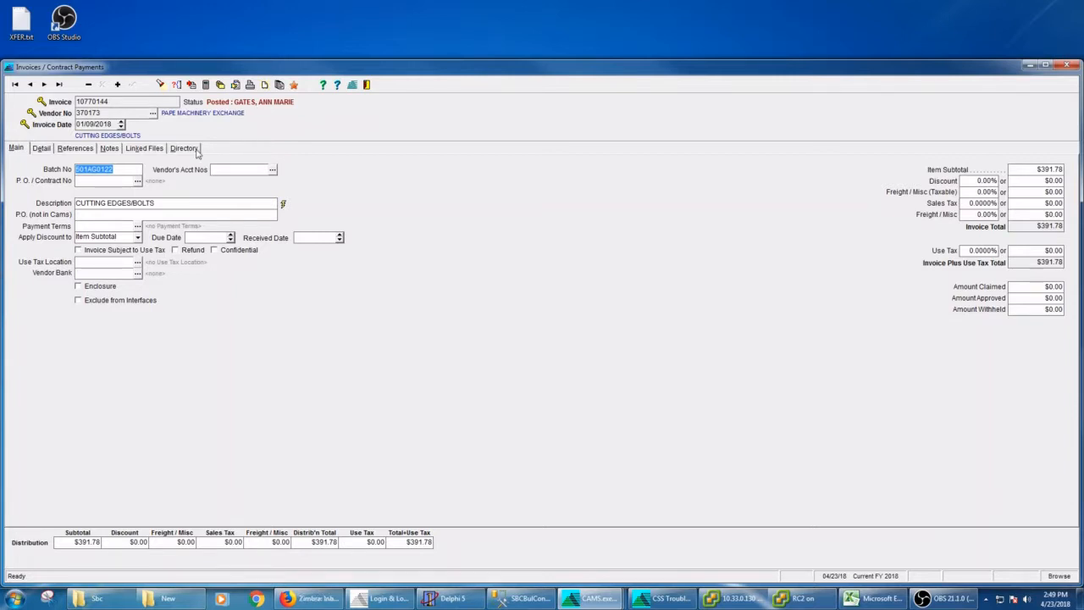
pyautogui.click(183, 149)
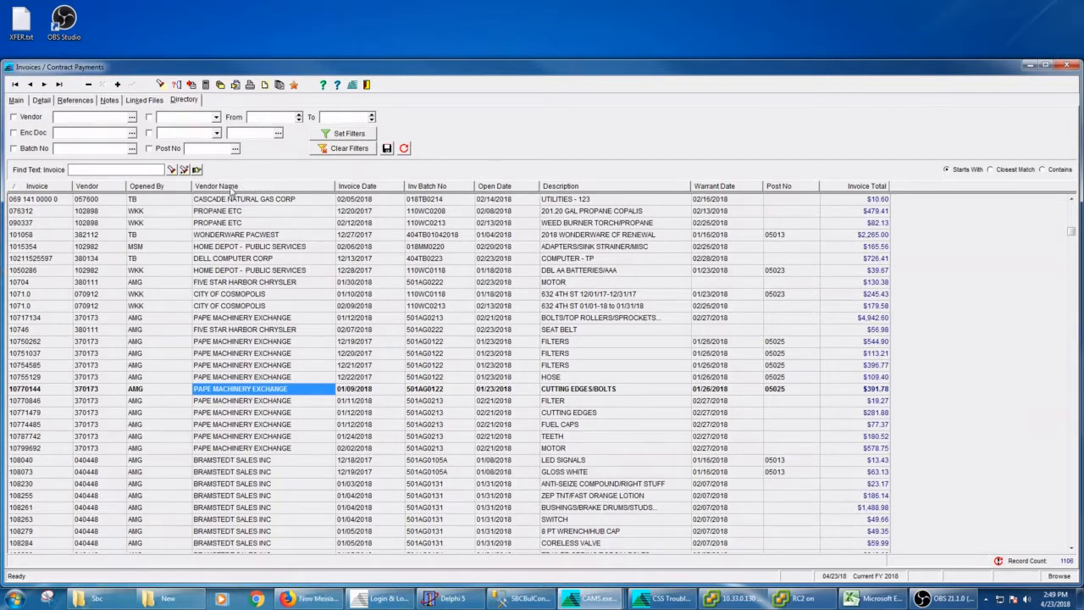
# Step: Sort the directory listing by Vendor Name and then by Description
pyautogui.click(584, 187)
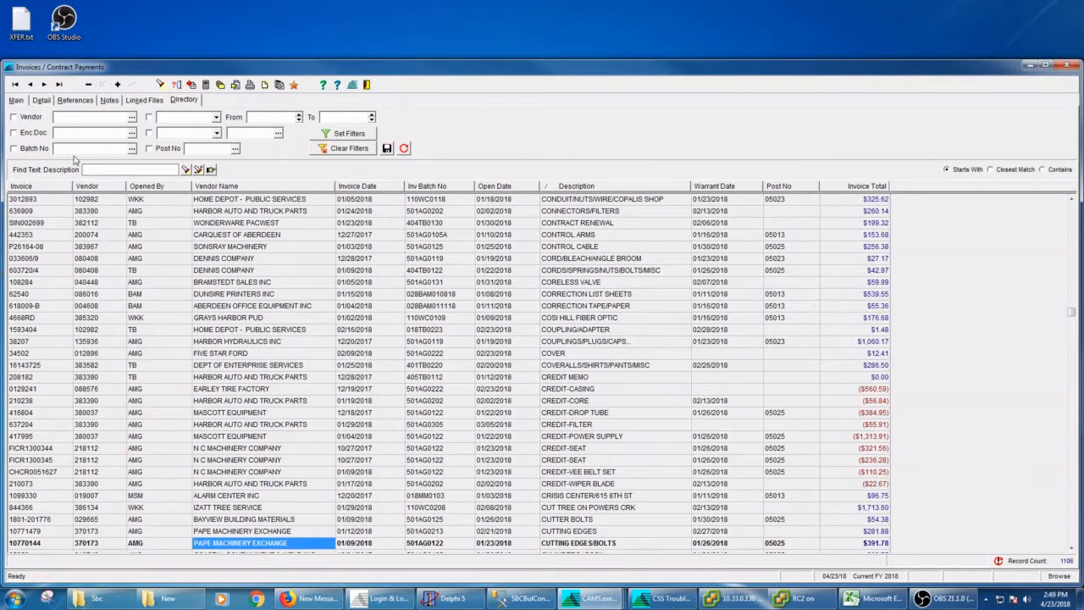
pyautogui.click(217, 187)
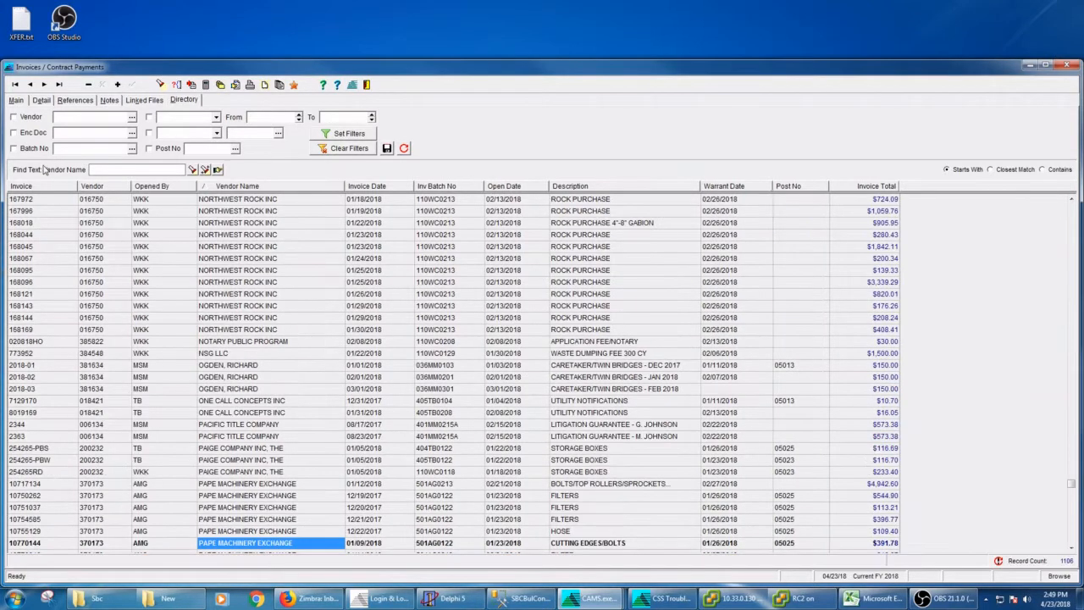
pyautogui.click(586, 187)
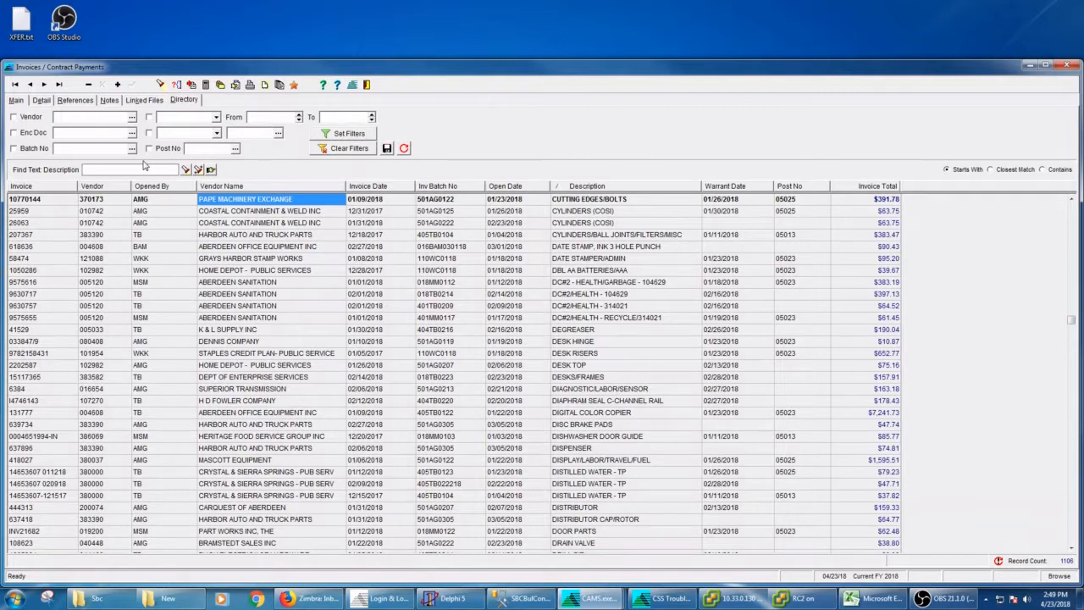
# Step: Find the first description starting with "bolt" and jump to the next match
pyautogui.click(144, 168)
pyautogui.write('b')
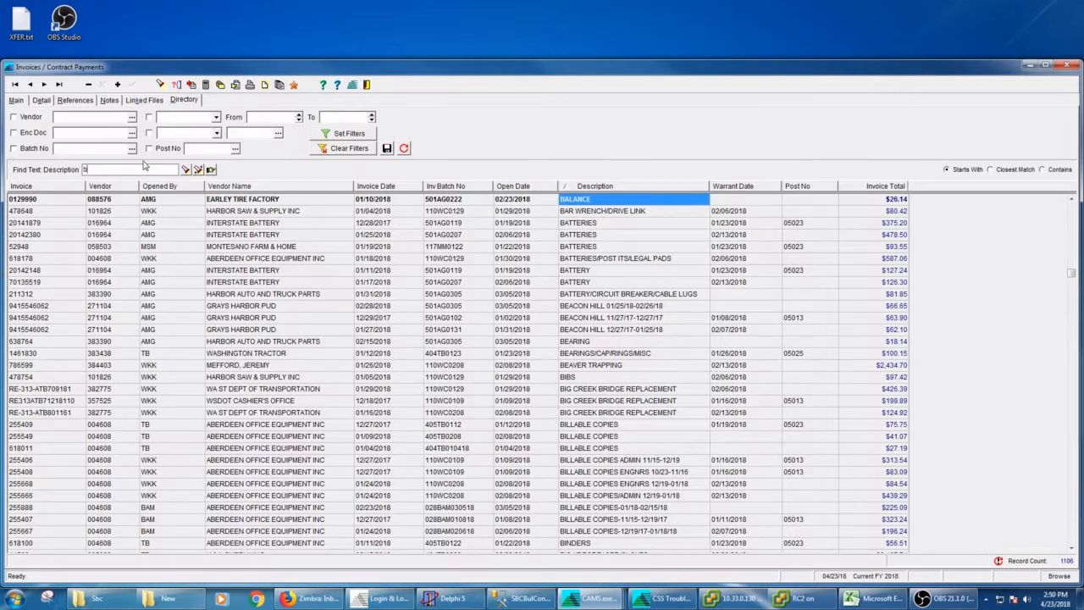
pyautogui.write('o')
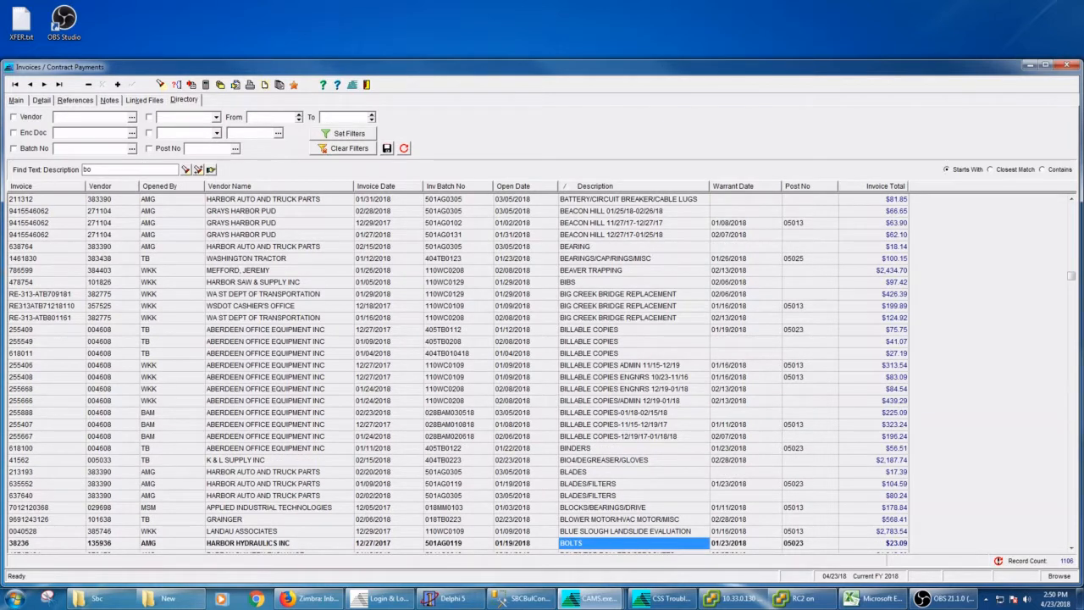
pyautogui.write('lt')
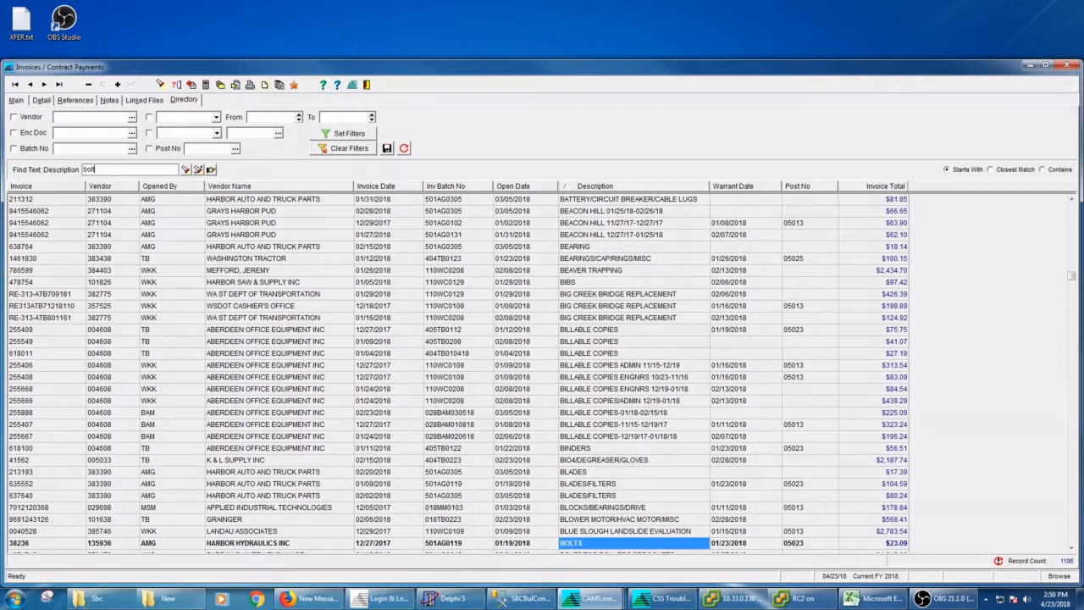
pyautogui.click(198, 171)
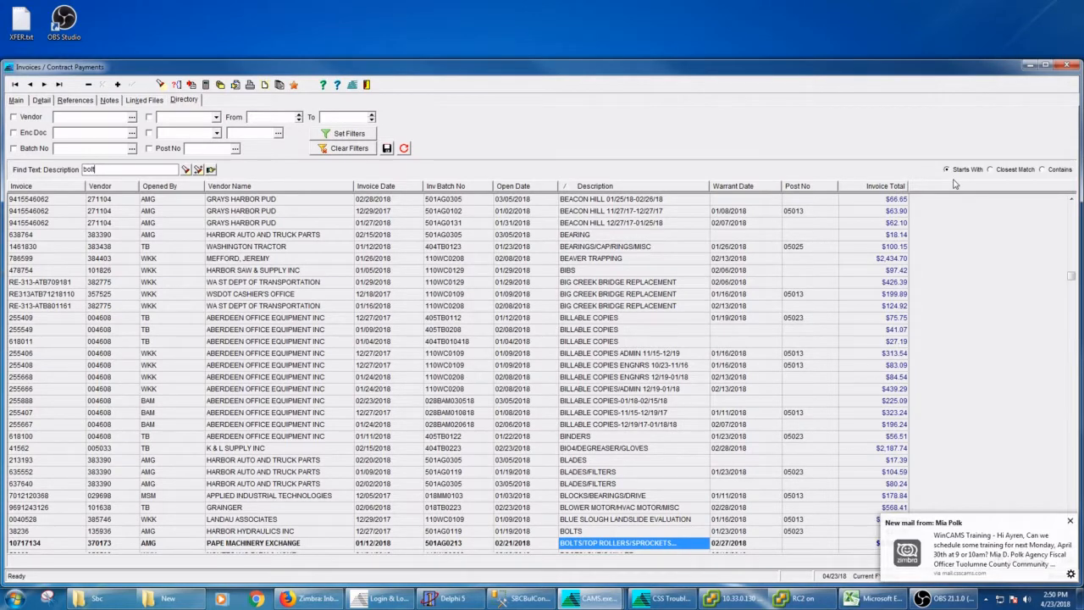
# Step: Switch the find mode to Contains and find the next description containing "bolt"
pyautogui.click(1043, 169)
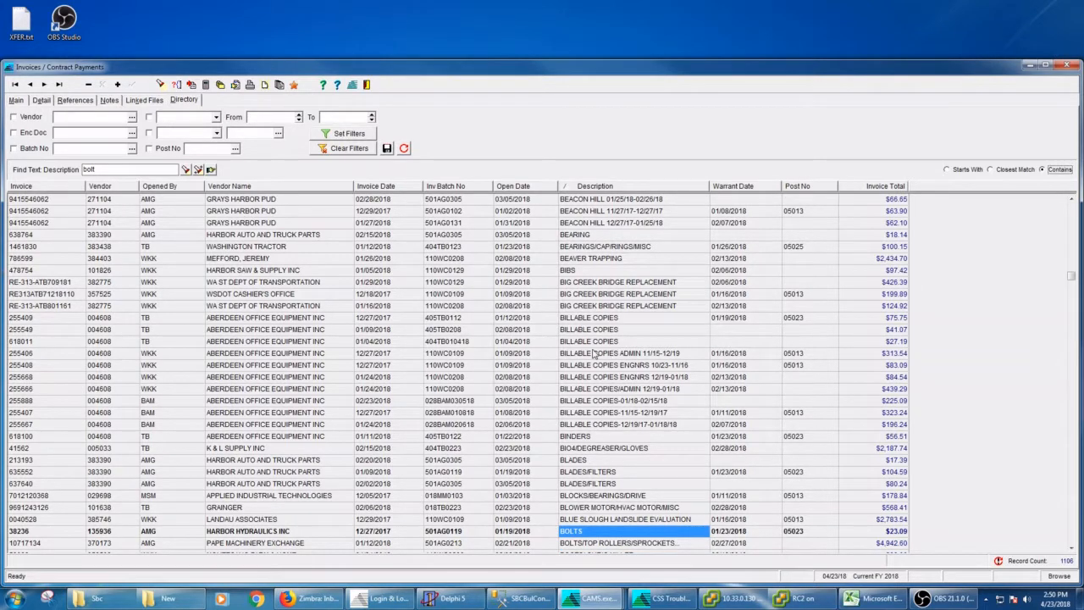
pyautogui.click(199, 171)
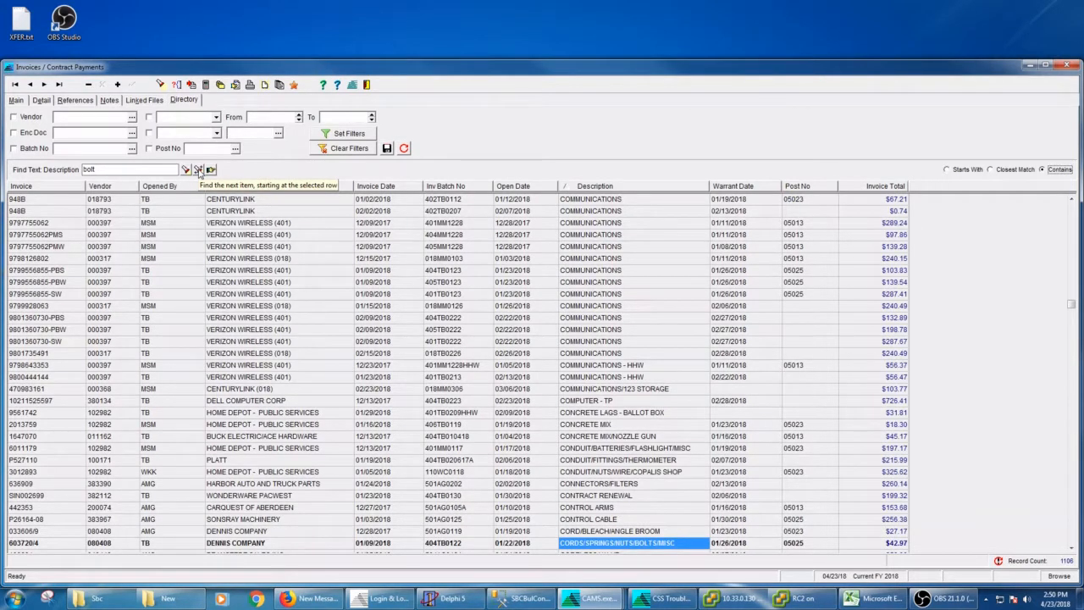
# Step: Open the found Dennis Company invoice and go back to the Directory listing
pyautogui.click(211, 170)
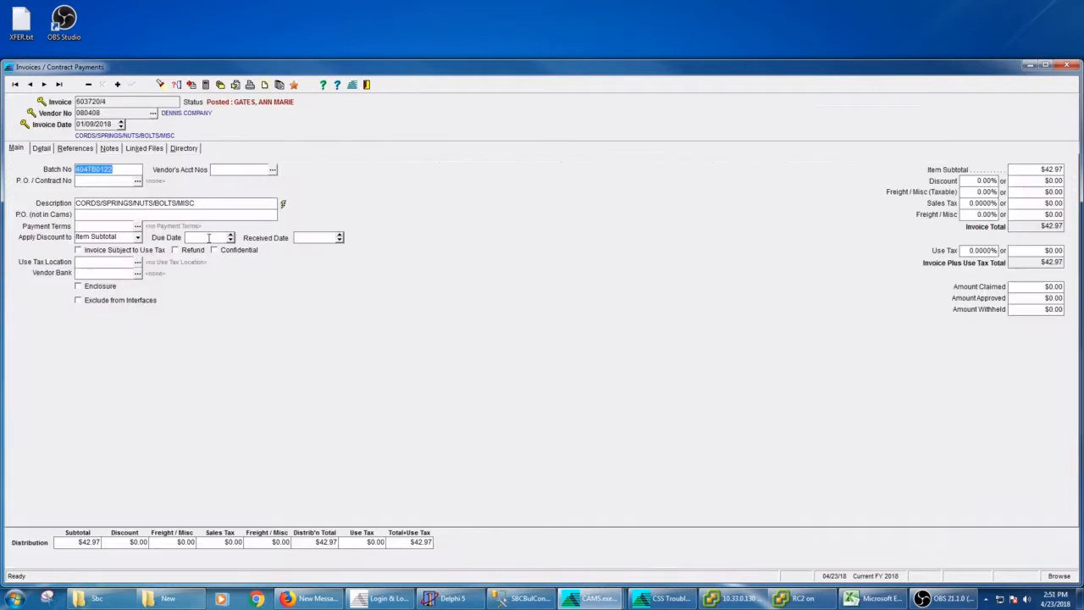
pyautogui.click(186, 149)
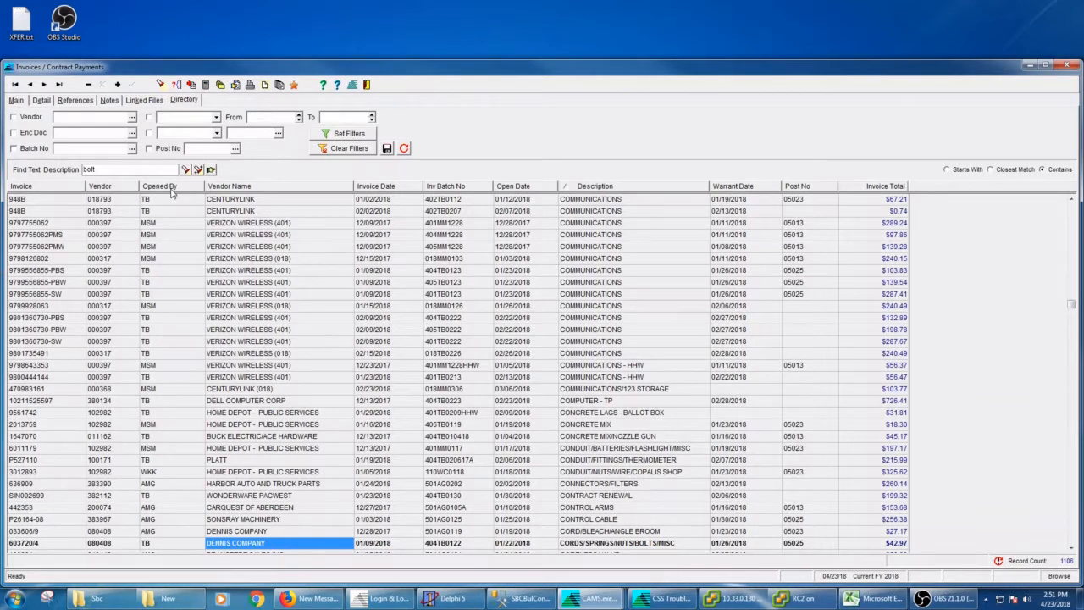
# Step: Add a new invoice TEST for Colonial Flex Insurance with invoice date 08/15/22
pyautogui.click(117, 83)
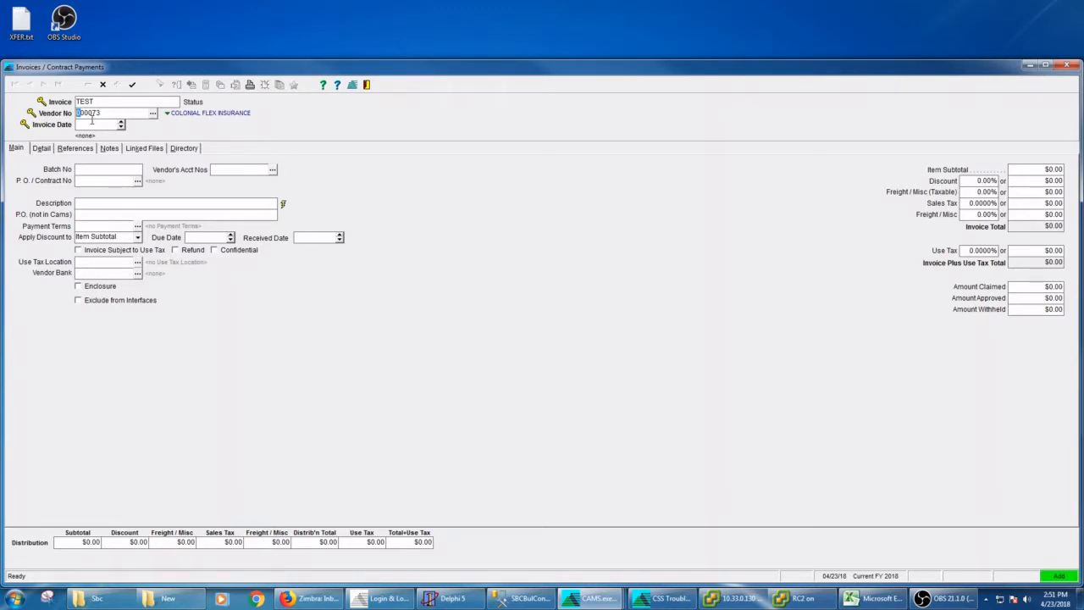
pyautogui.click(91, 120)
pyautogui.write('08/15/')
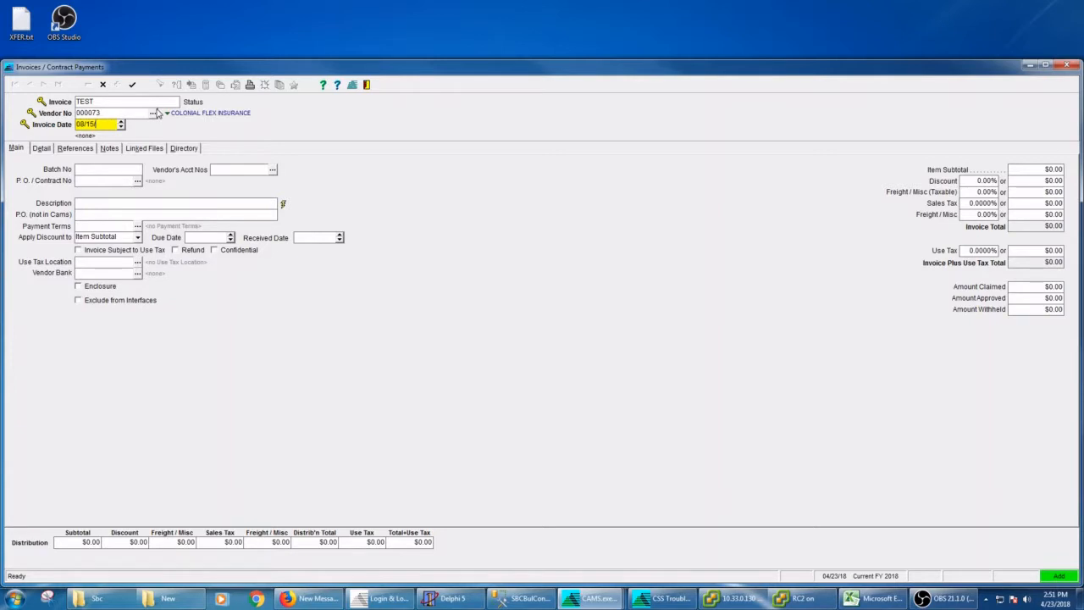
pyautogui.write('22')
pyautogui.press('Tab')
pyautogui.click(631, 331)
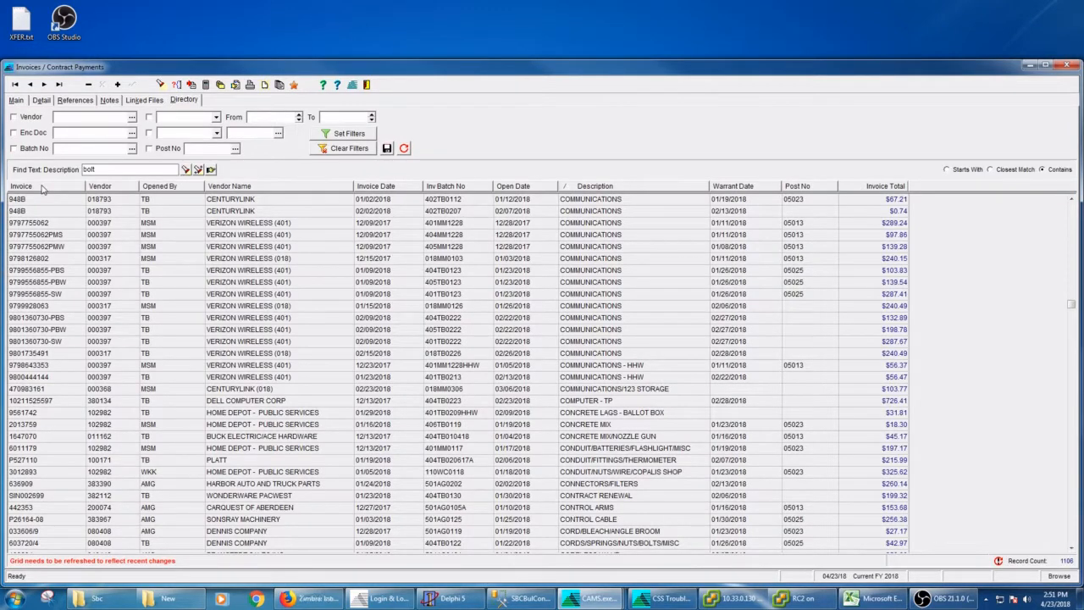
# Step: Sort the directory by Invoice and refresh the grid
pyautogui.click(43, 190)
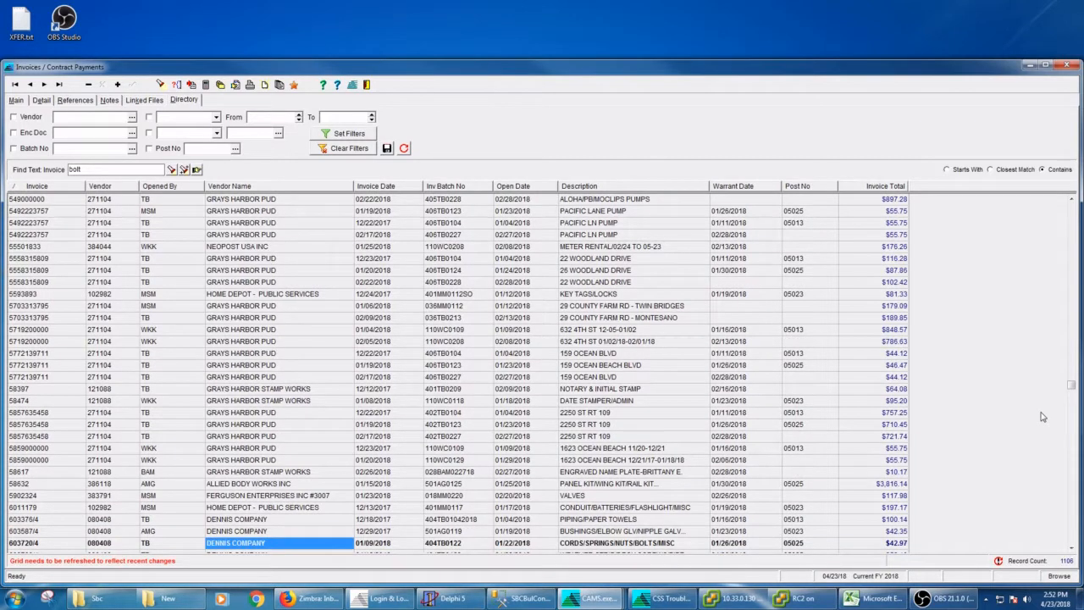
pyautogui.click(999, 561)
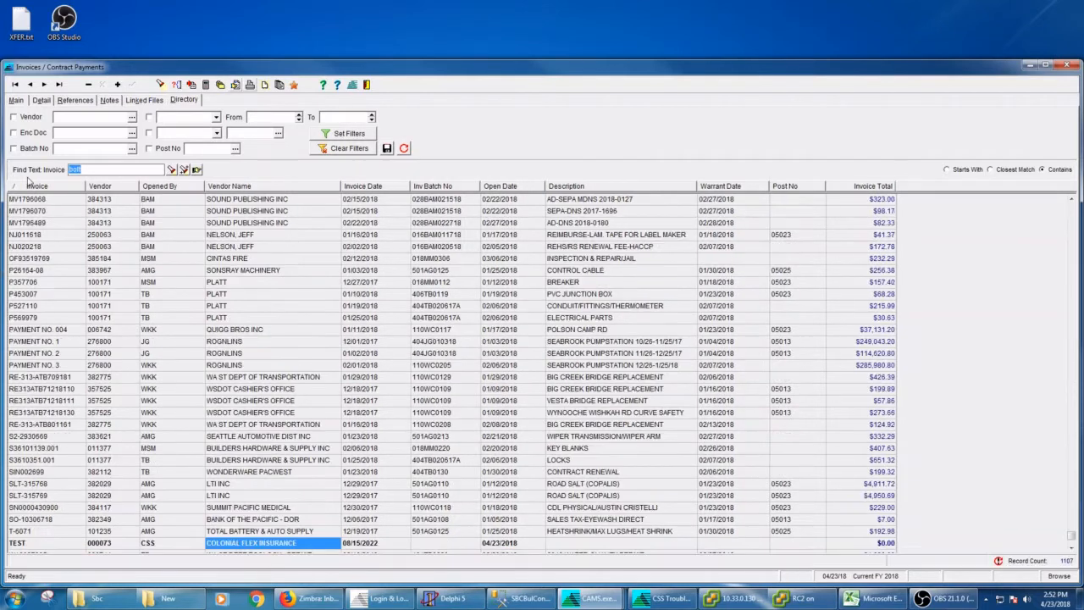
# Step: Find the invoice named "test" in the directory
pyautogui.write('te')
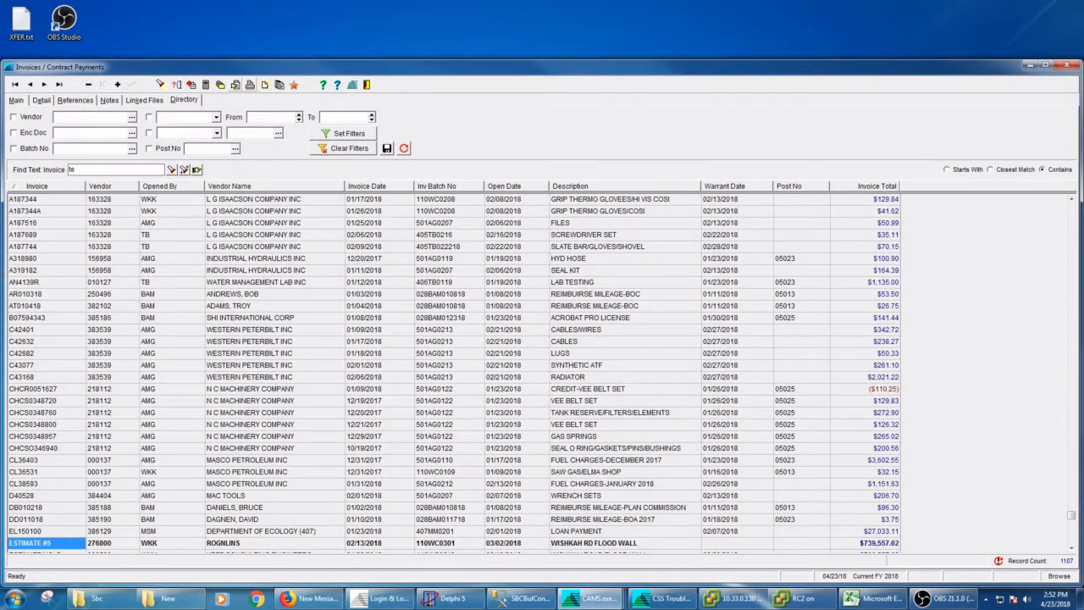
pyautogui.write('st')
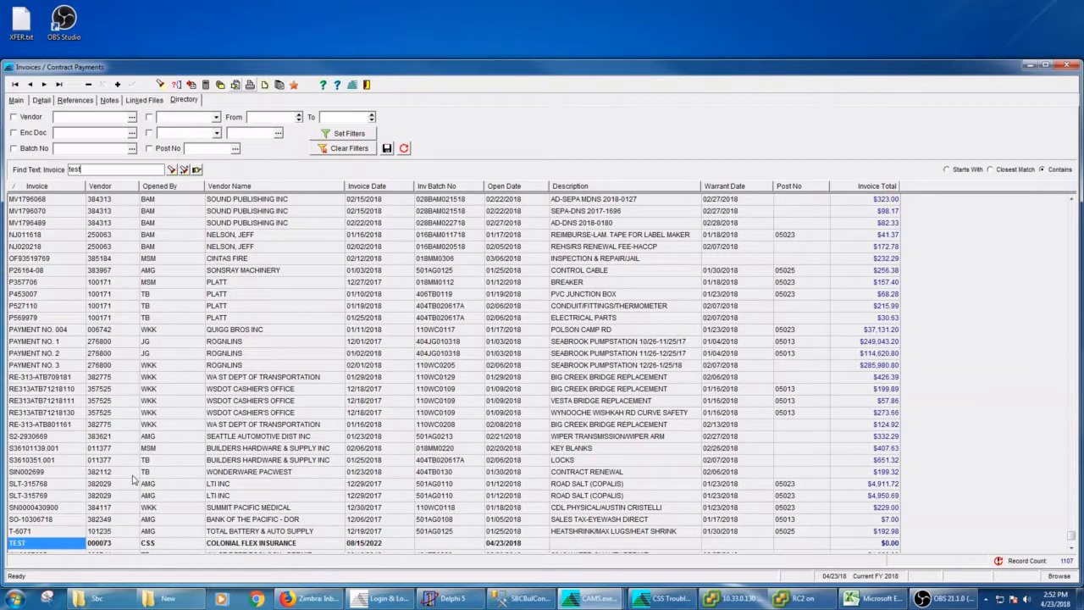
# Step: Sort the invoice directory by Invoice Total in descending order and return to the top of the list
pyautogui.click(517, 543)
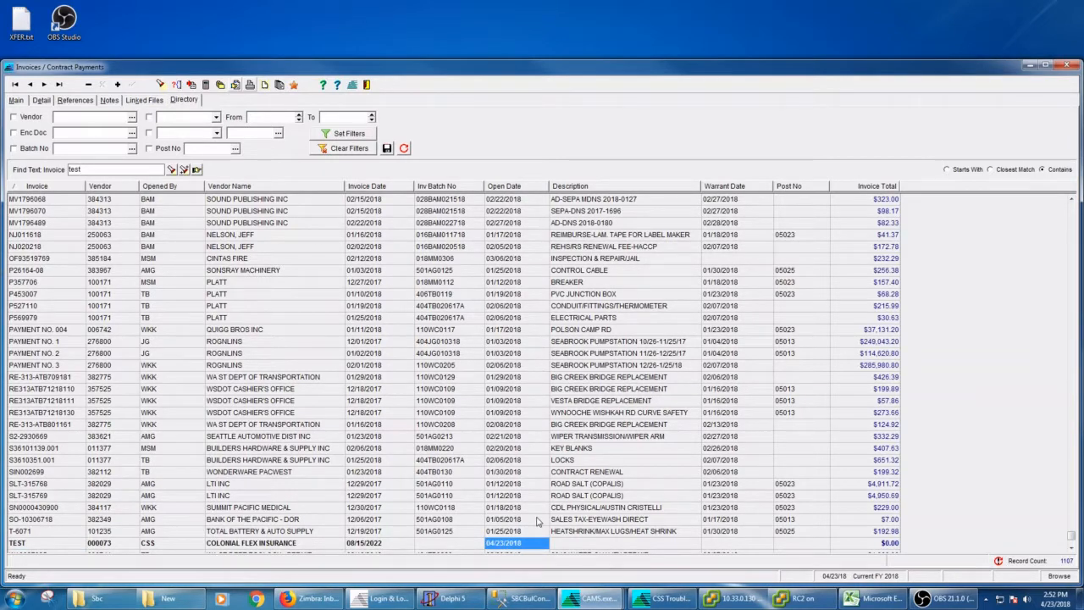
pyautogui.click(872, 186)
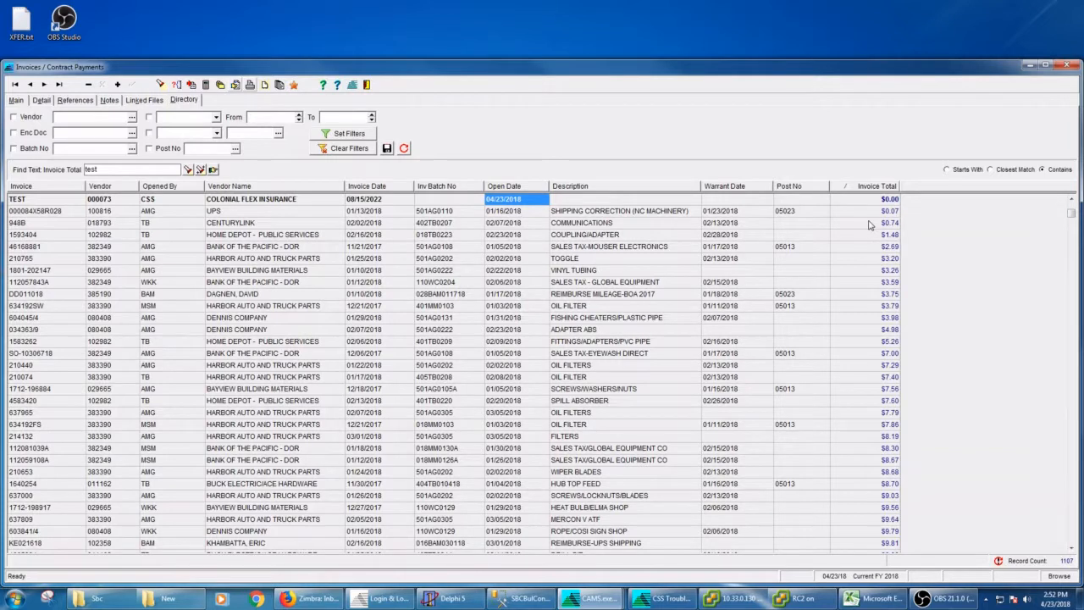
pyautogui.click(872, 186)
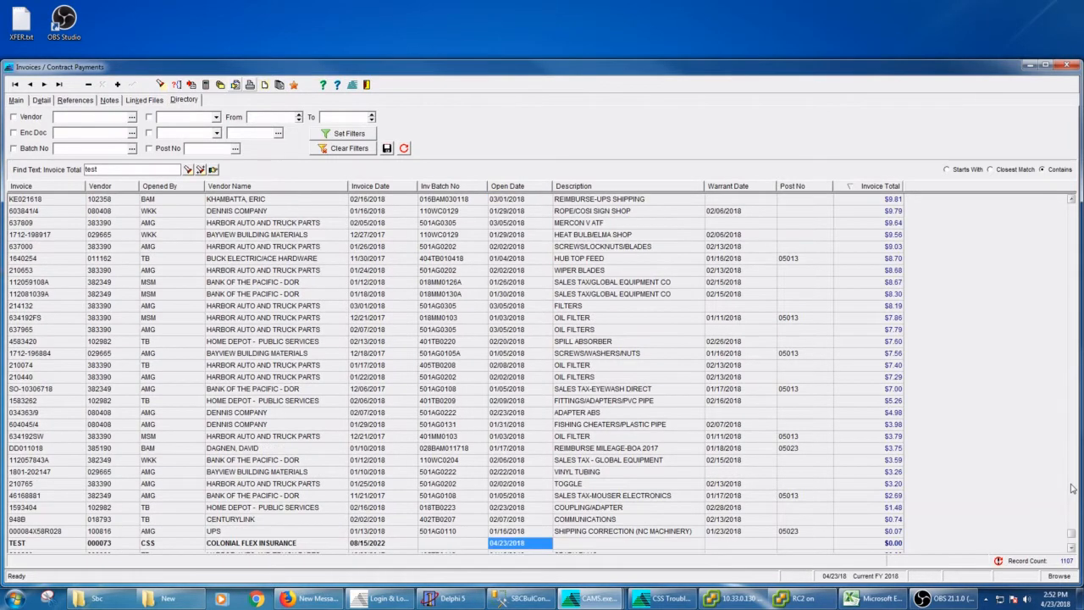
pyautogui.moveTo(1071, 532); pyautogui.dragTo(1056, 193)
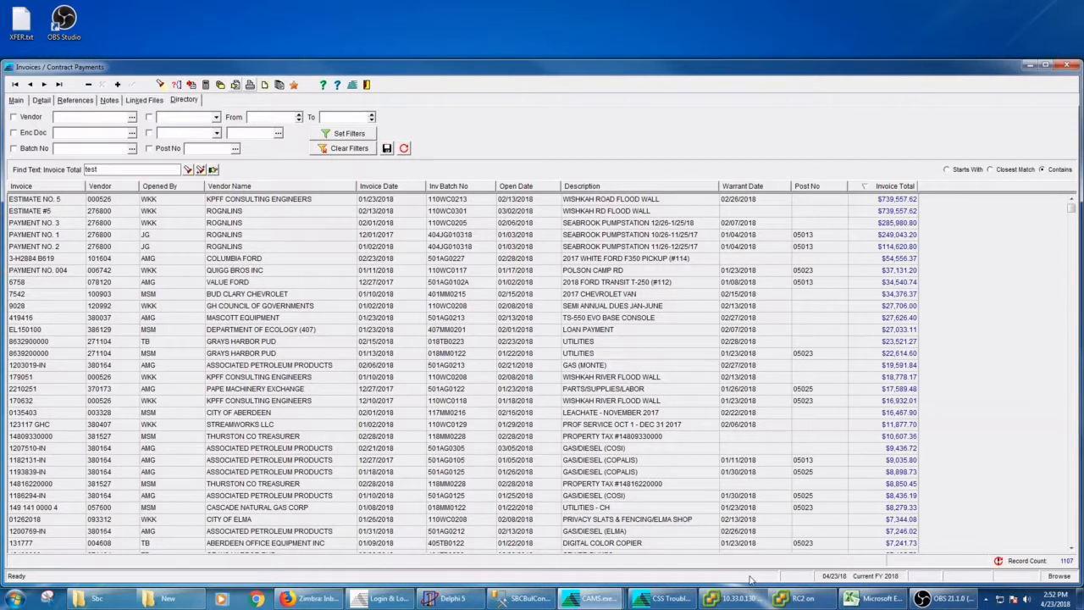
pyautogui.moveTo(602, 590)
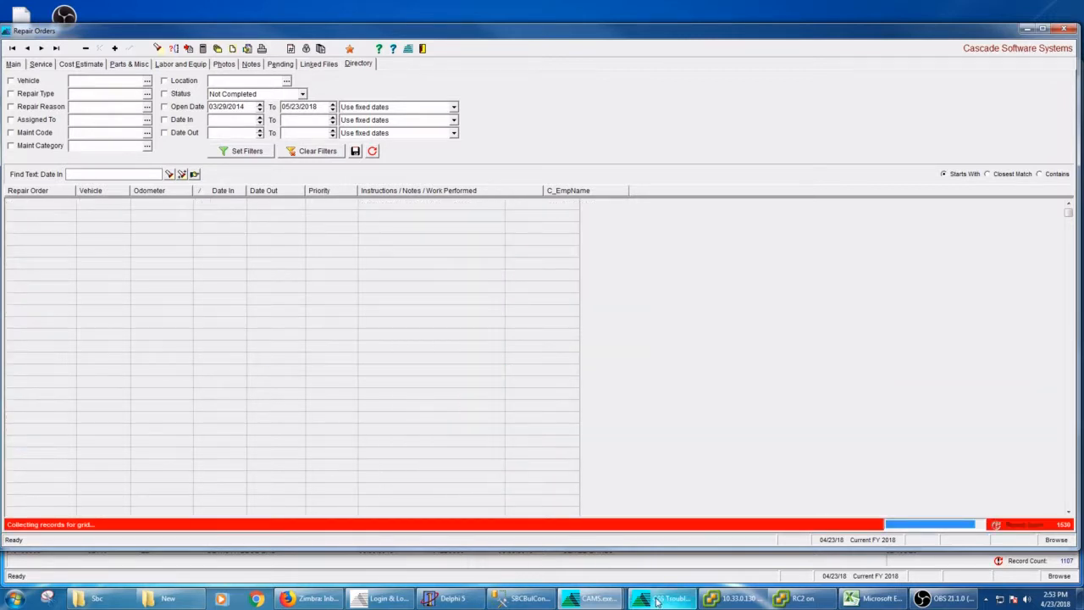
pyautogui.moveTo(590, 604)
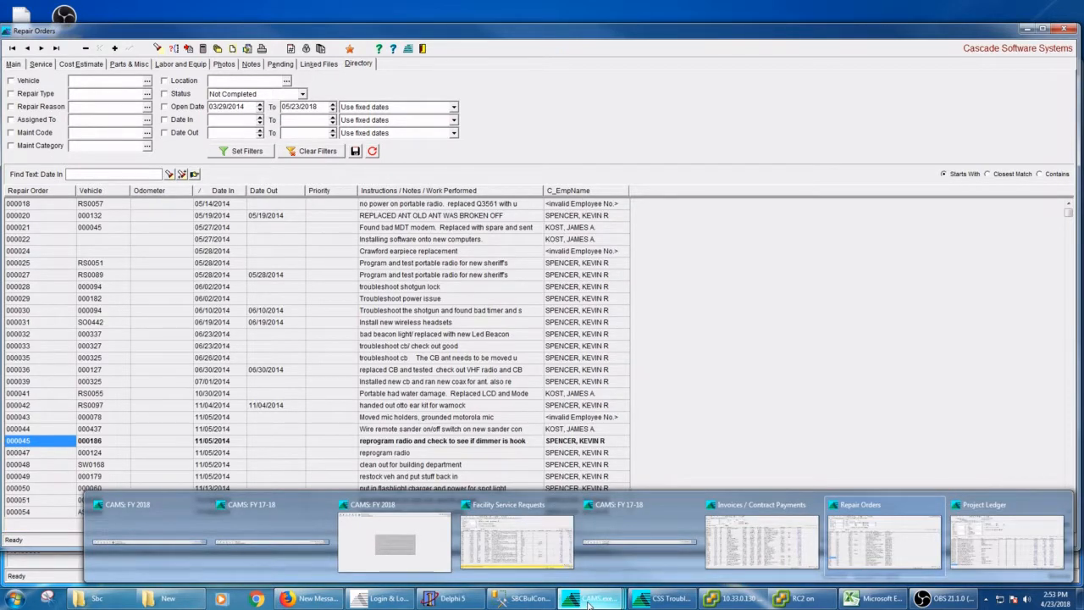
pyautogui.click(518, 534)
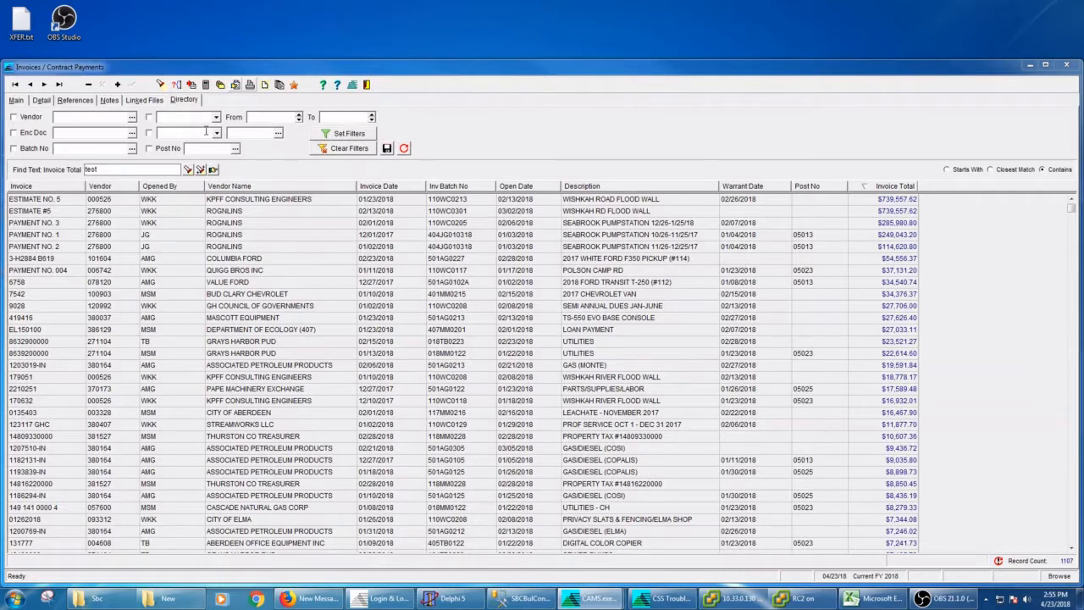
# Step: Filter the directory to invoices with Open Initials WKK, apply the filters, and enable the Post No filter
pyautogui.click(205, 132)
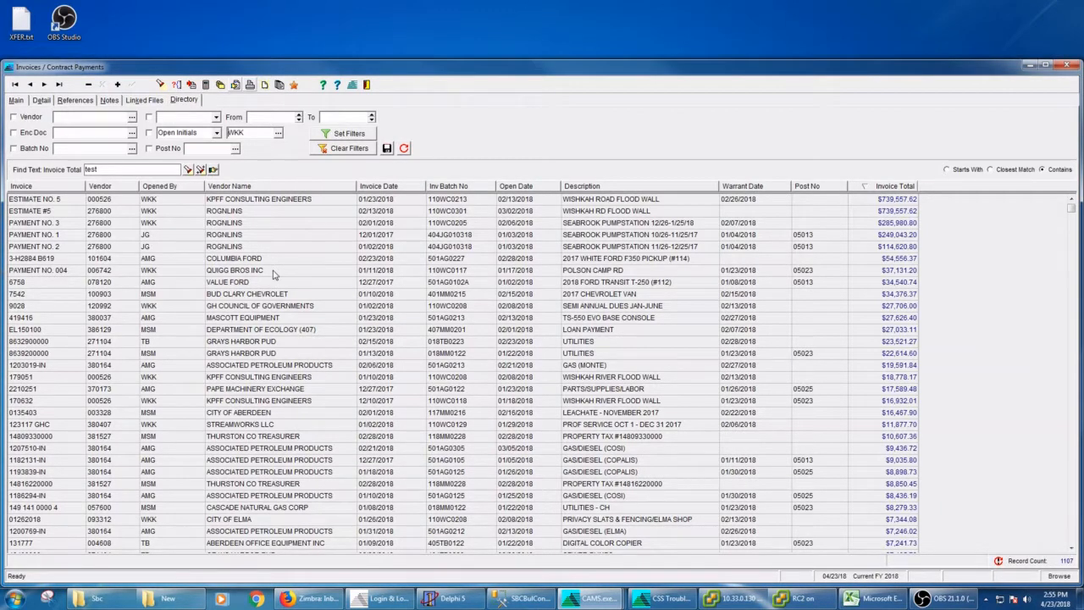
pyautogui.click(356, 138)
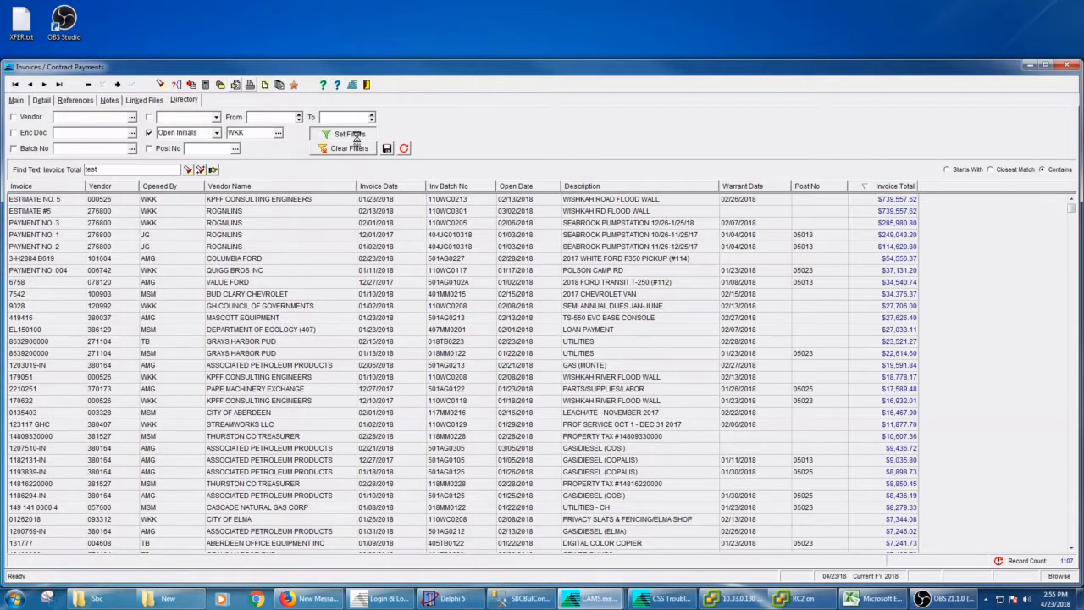
pyautogui.click(349, 136)
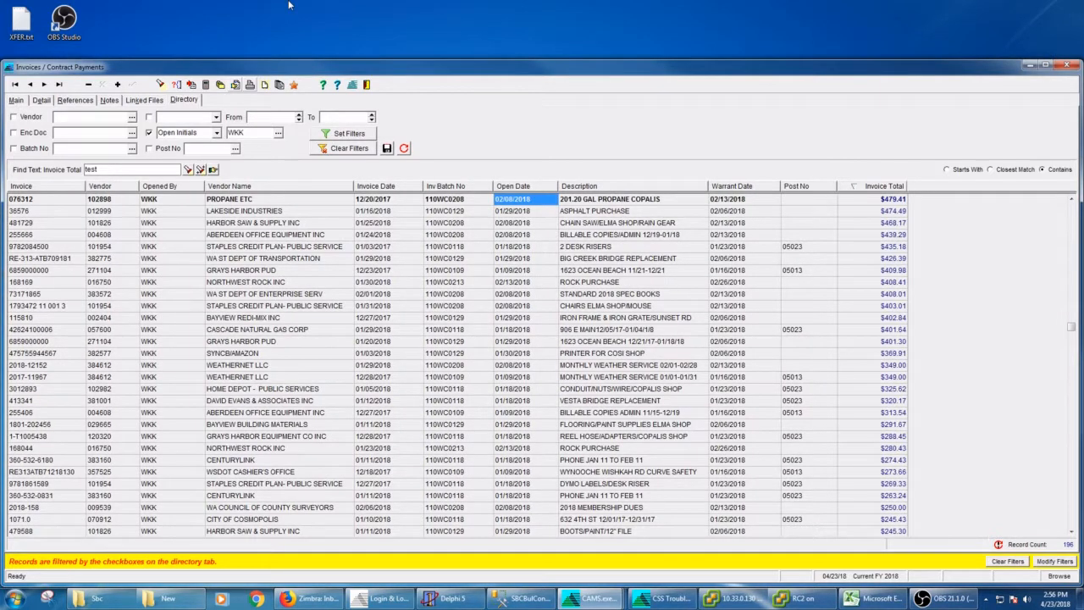
pyautogui.click(150, 148)
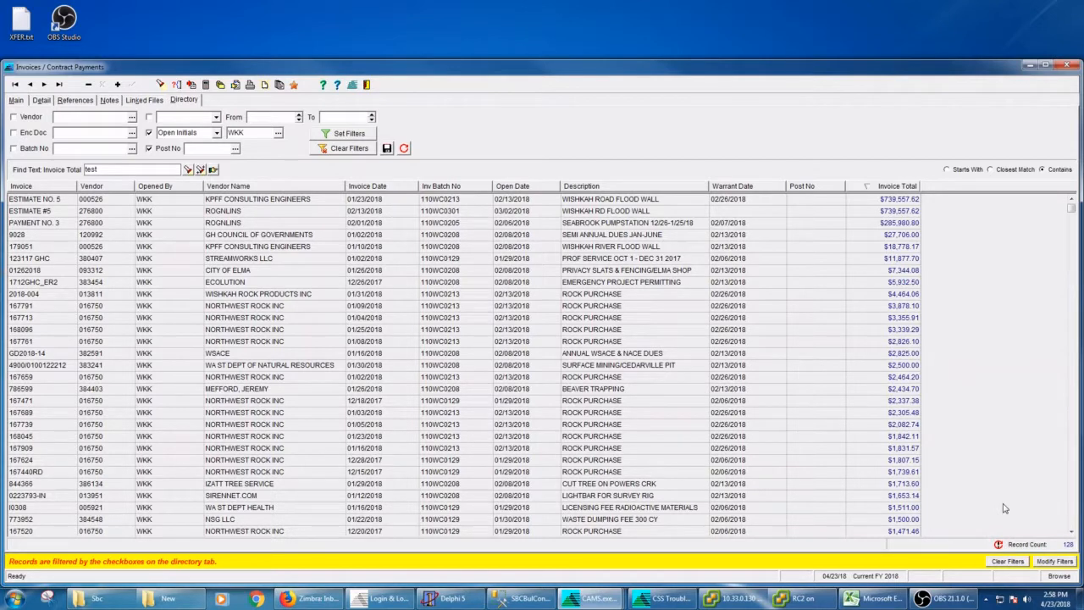
# Step: Switch to the Repair Orders directory and sort it by the C_EmpName column
pyautogui.moveTo(298, 70); pyautogui.dragTo(377, 70)
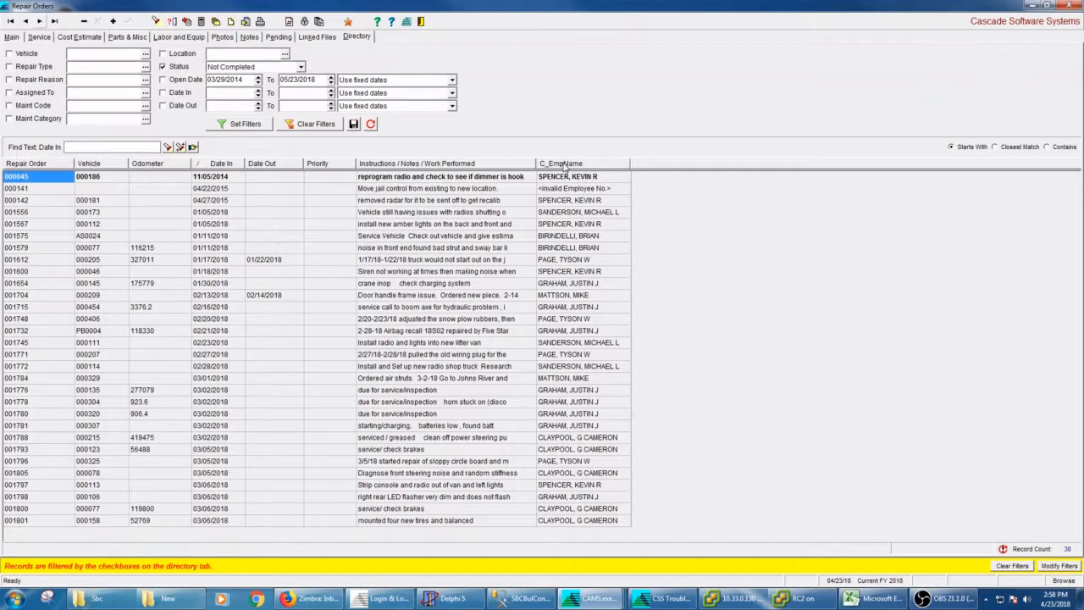
pyautogui.doubleClick(564, 166)
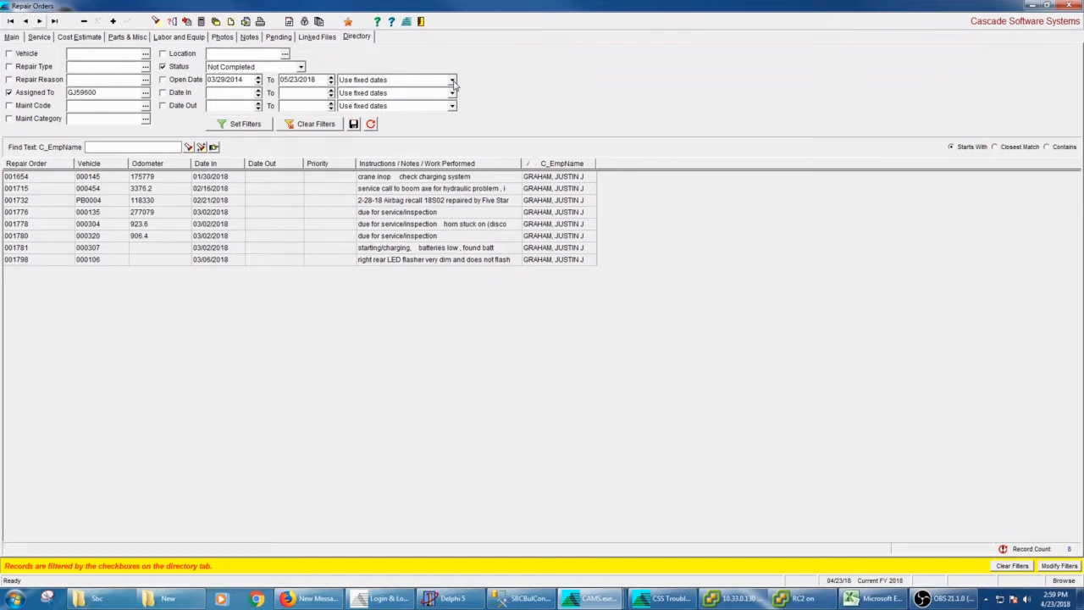
# Step: Open the Open Date range preset choices in the Repair Orders filters
pyautogui.click(452, 80)
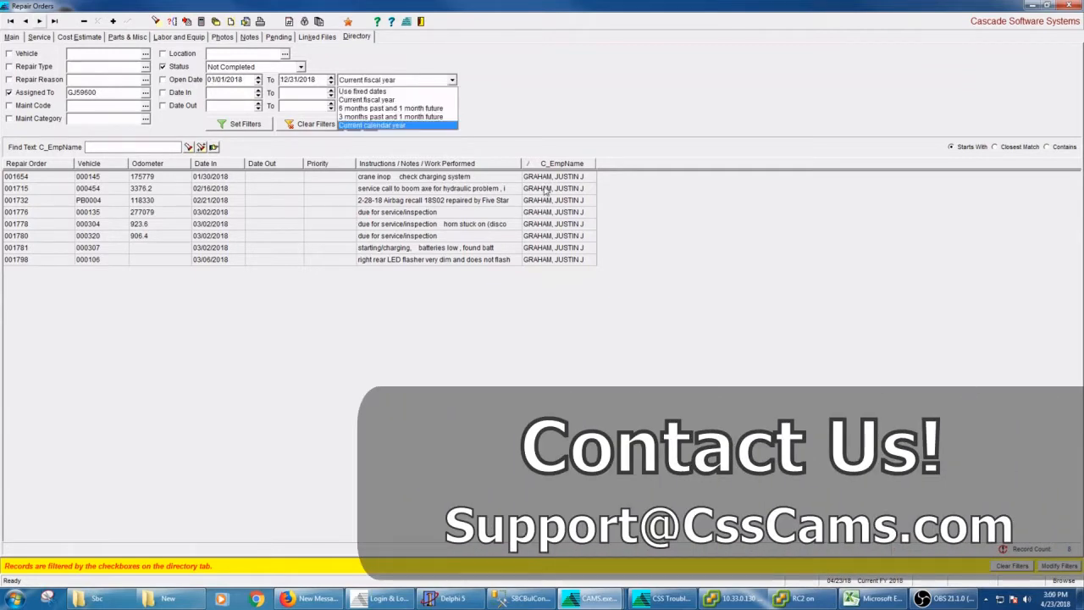